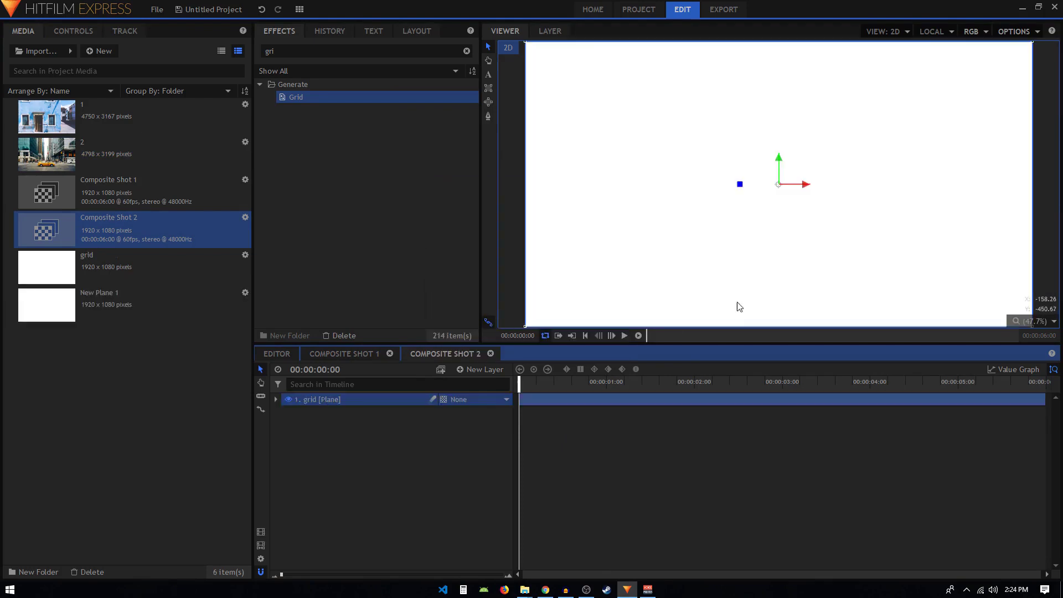
- Confirm the new grid plane and scale it up to about 173% so it overfills the frame
click(277, 399)
click(287, 438)
click(506, 502)
key(Return)
drag(469, 489, 494, 488)
- Apply the Grid effect to the grid plane and choose its Block preset
scroll(696, 251, down, 1)
click(275, 400)
click(282, 50)
drag(300, 97, 333, 403)
click(298, 438)
click(419, 451)
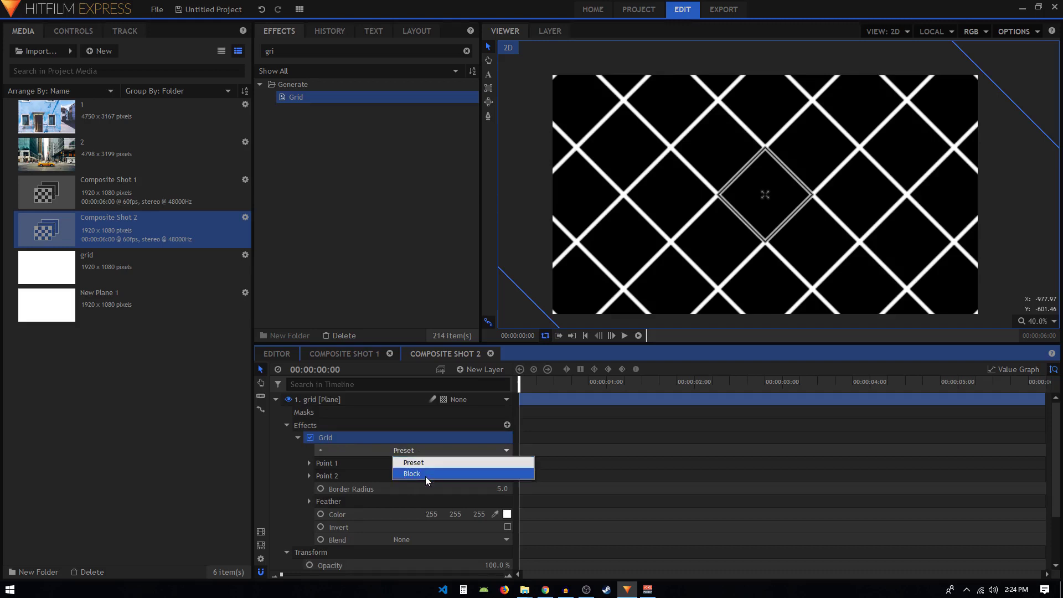
click(423, 472)
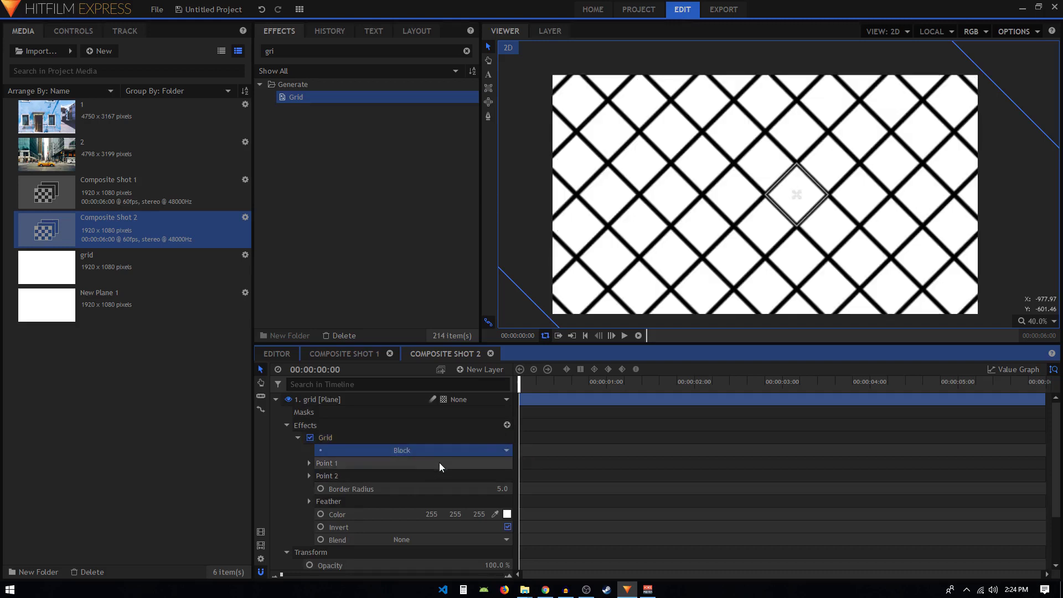
- Set the Grid effect's Point 2 position to 50, 50
click(309, 476)
click(477, 489)
text(50)
key(Return)
click(501, 489)
text(50)
key(Return)
drag(482, 490, 471, 491)
click(504, 488)
click(453, 490)
key(ctrl+z)
- Turn off the grid's Invert option and bring up its Color swatch
scroll(417, 496, down, 1)
click(507, 516)
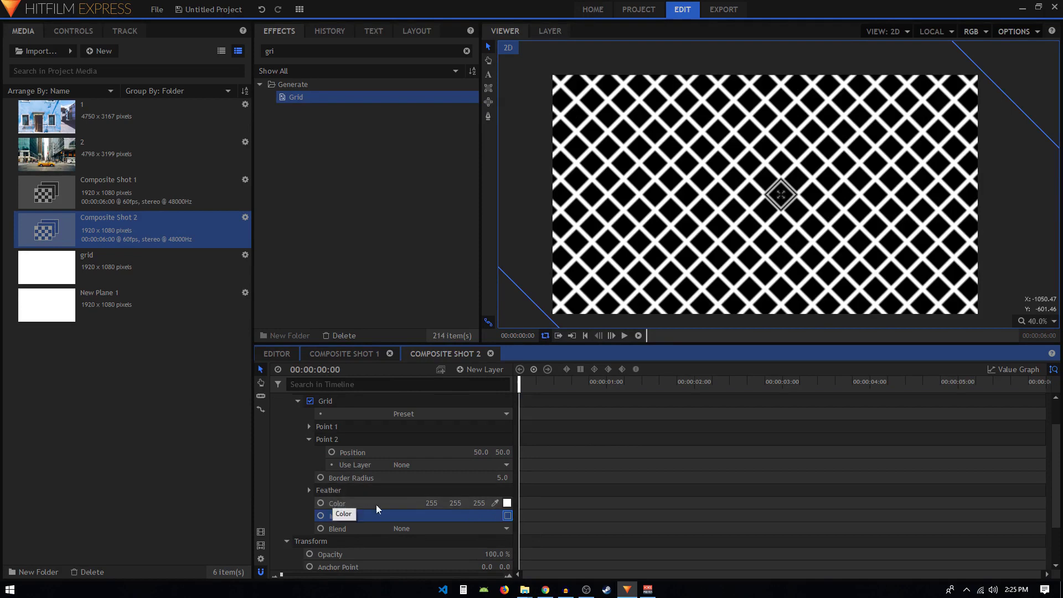
click(507, 503)
- Keep the grid colour white and keyframe Border Radius at 0 at the start
click(603, 390)
click(370, 483)
click(321, 478)
click(500, 479)
key(Return)
- Keyframe Border Radius to about 22 at 00:00:00:30 and back to 0 at one second
key(space)
key(space)
drag(501, 478, 517, 478)
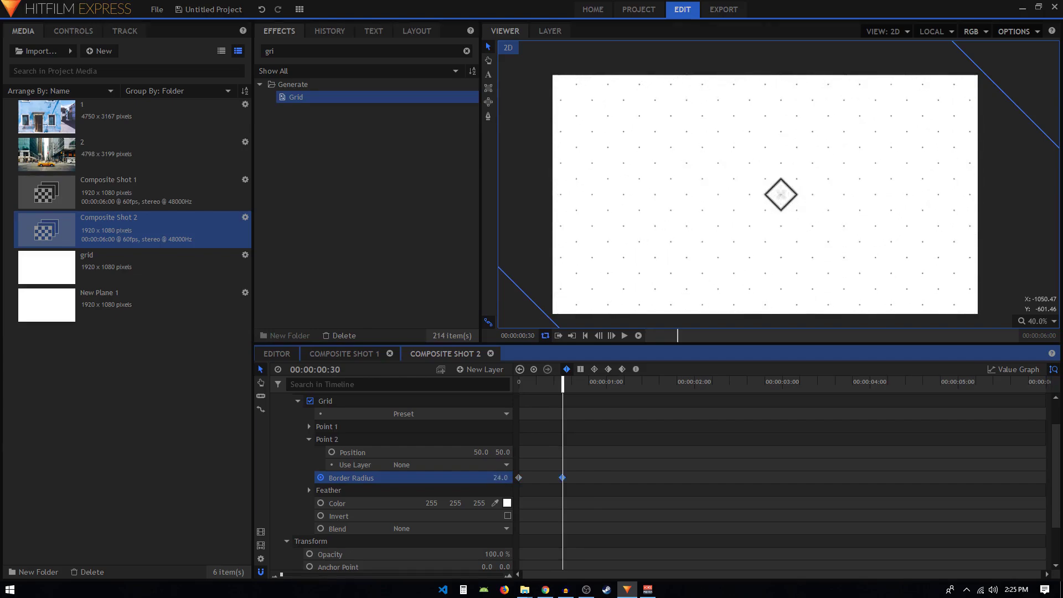
key(Right)
key(Right)
key(Right)
key(Right)
key(Right)
key(Right)
key(Right)
key(Right)
key(Right)
key(Right)
key(Right)
key(Right)
key(Right)
key(Right)
key(Right)
key(Right)
key(Right)
key(Right)
key(Right)
key(Right)
click(502, 480)
key(Return)
drag(532, 396, 610, 400)
- Add photo 1 below the grid and scale it down to about 41%
scroll(332, 438, up, 1)
click(276, 400)
click(304, 451)
drag(102, 117, 308, 418)
click(276, 412)
click(287, 451)
drag(469, 501, 436, 501)
click(277, 411)
- Add photo 2 as another layer and scale it down to about 40% to fit
drag(99, 159, 334, 452)
click(276, 424)
click(288, 412)
click(287, 464)
drag(469, 514, 419, 514)
click(276, 424)
click(288, 412)
click(338, 484)
- Trim the blue house photo layer to end at about 00:00:00:29
drag(531, 388, 560, 393)
click(381, 414)
drag(1045, 410, 555, 405)
- Start the taxi street photo layer at the playhead and preview the transition
click(384, 425)
drag(529, 426, 573, 427)
drag(536, 383, 609, 410)
drag(526, 383, 536, 388)
drag(548, 391, 560, 391)
- Try softening the grid lines with Feather X 26 and preview from the start
click(275, 399)
scroll(364, 461, down, 1)
click(309, 489)
drag(382, 503, 416, 504)
drag(537, 390, 610, 406)
- Reset the grid's feather so Feather X and Feather Y are both 0
click(499, 503)
text(0)
click(412, 516)
drag(540, 387, 593, 405)
right_click(442, 521)
click(461, 570)
click(495, 515)
key(Return)
drag(527, 383, 345, 395)
scroll(275, 387, up, 1)
click(275, 400)
- Play Composite Shot 2 from the start to preview the grid-block transition
key(space)
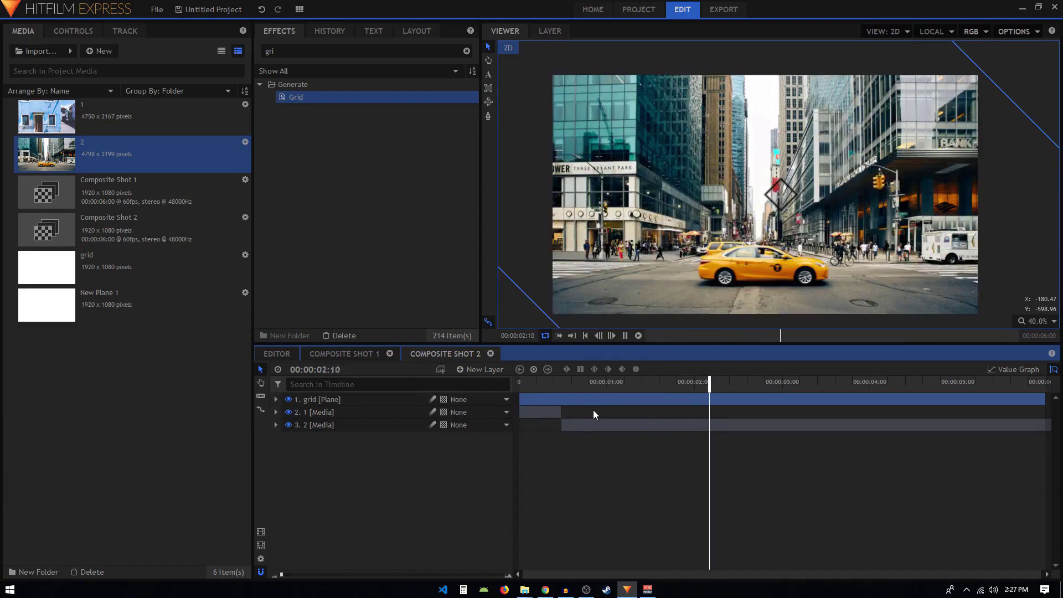